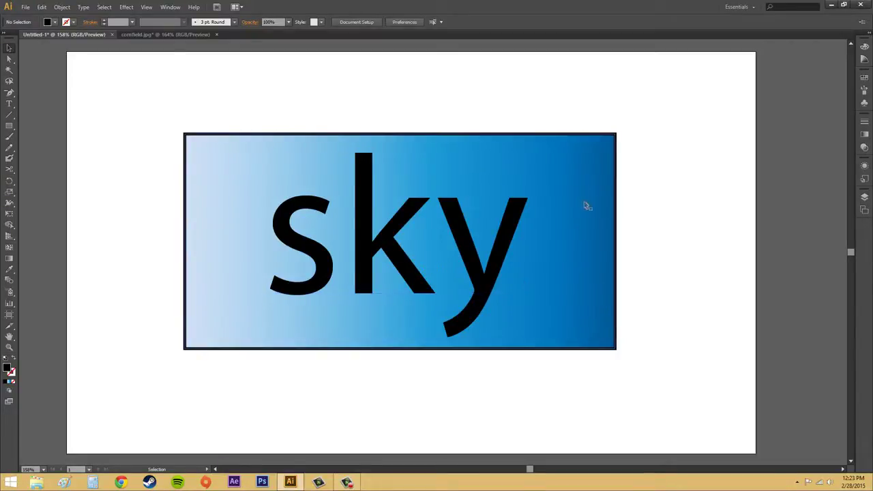
# Make a clipping mask from the gradient rectangle and the "sky" text so the gradient fills only the letters.
pyautogui.click(601, 241)
pyautogui.click(702, 236)
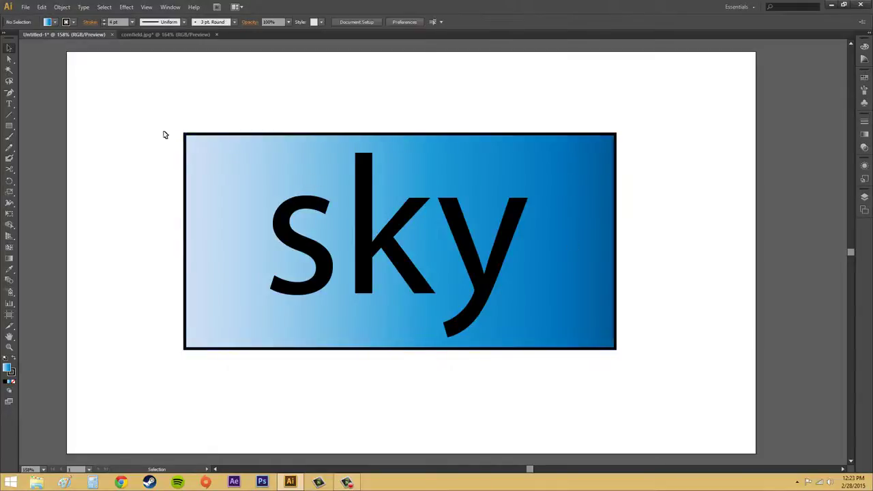
pyautogui.moveTo(157, 109); pyautogui.dragTo(648, 371)
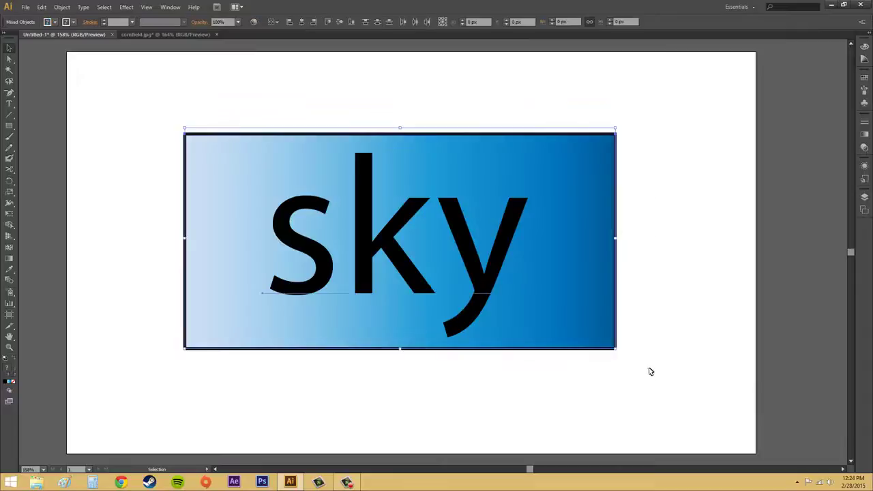
pyautogui.click(61, 7)
pyautogui.moveTo(102, 266)
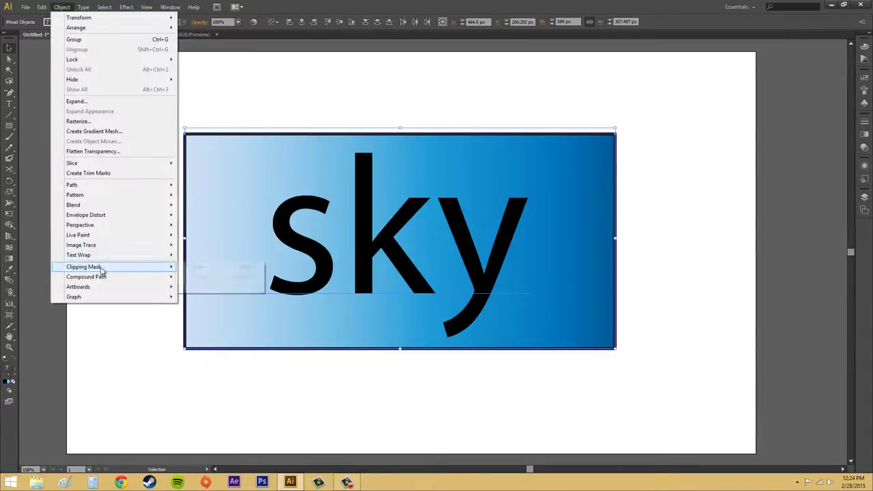
pyautogui.click(231, 267)
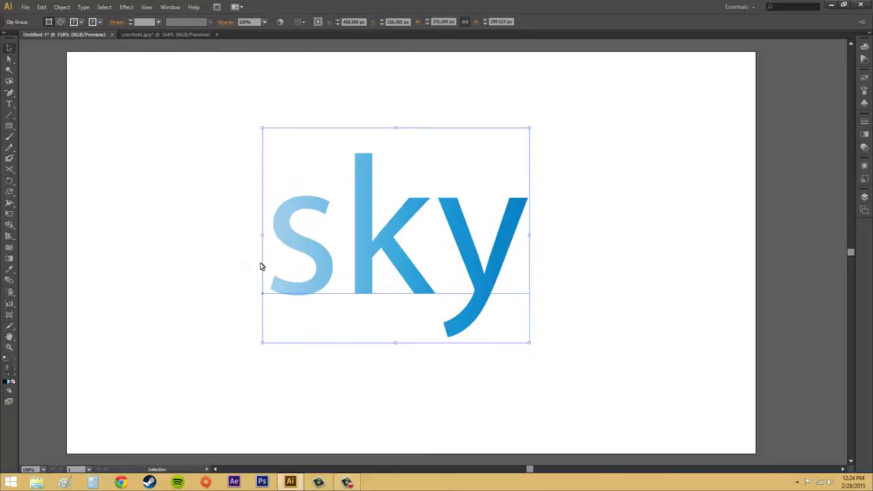
pyautogui.click(652, 225)
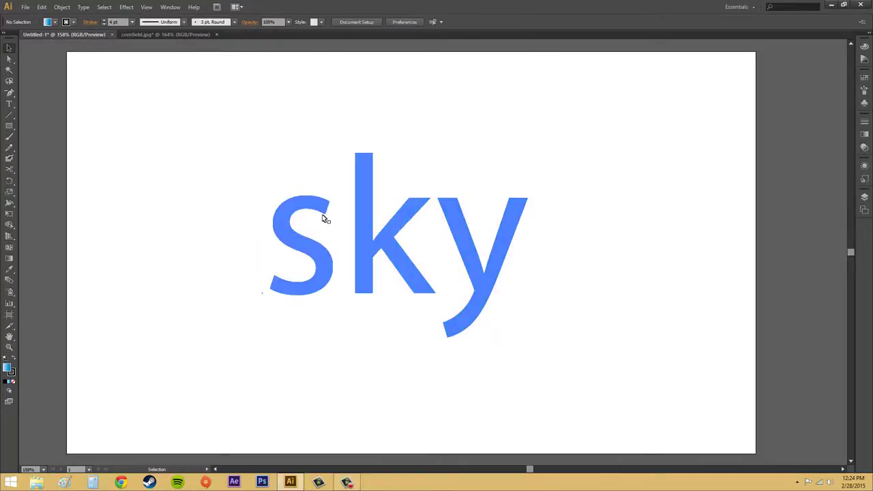
# Move the clipped "sky" lettering around the artboard and leave it near the centre.
pyautogui.click(325, 213)
pyautogui.moveTo(351, 205); pyautogui.dragTo(514, 190)
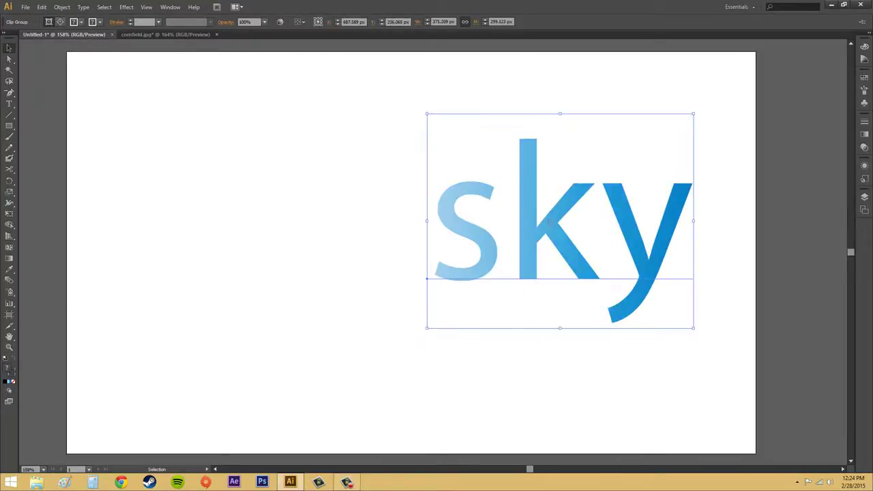
pyautogui.hotkey('ctrl', 'z')
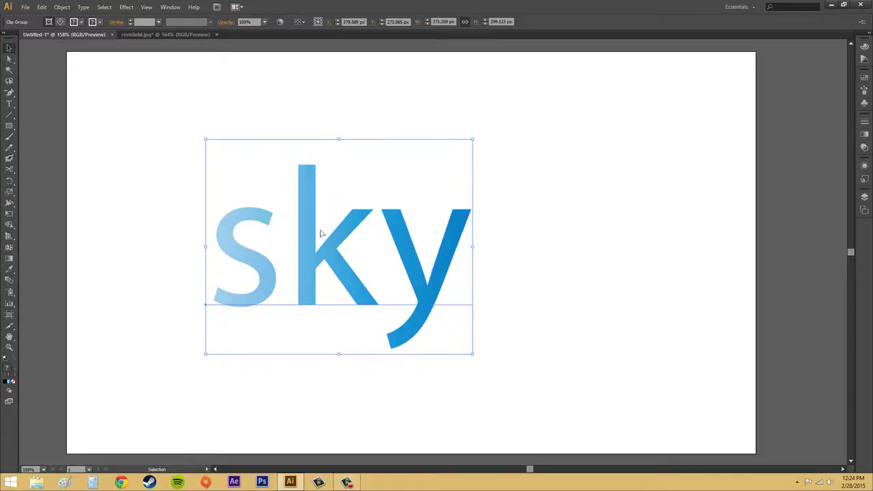
pyautogui.moveTo(321, 234); pyautogui.dragTo(250, 236)
pyautogui.moveTo(339, 225); pyautogui.dragTo(532, 212)
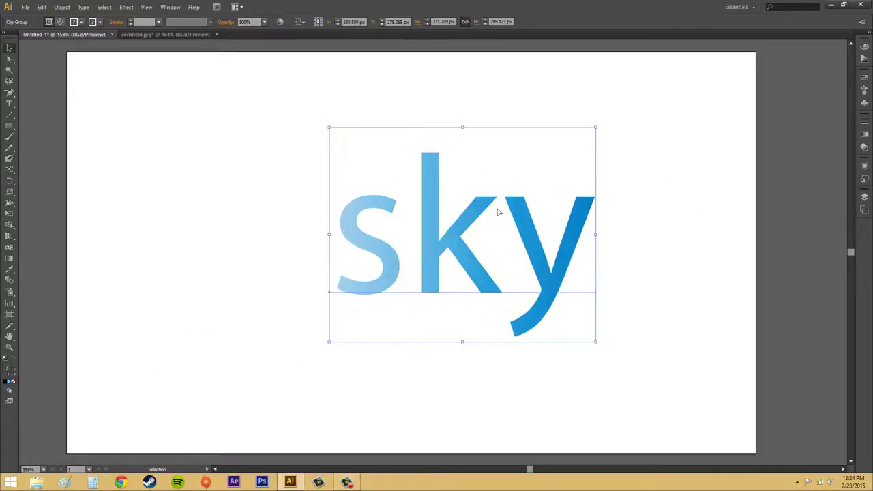
pyautogui.moveTo(572, 254); pyautogui.dragTo(527, 258)
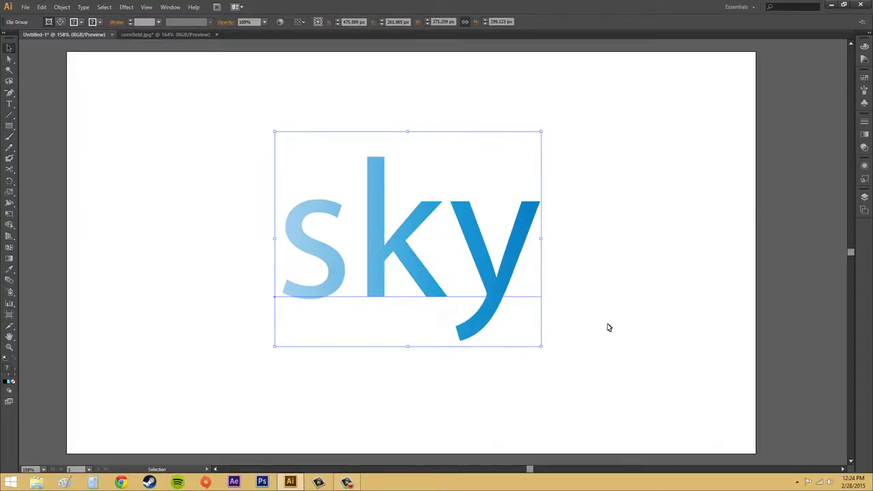
# Switch to the cornfield.jpg document and check the stacking order of the WHEAT text and the photo within Layer 1.
pyautogui.click(148, 41)
pyautogui.click(149, 36)
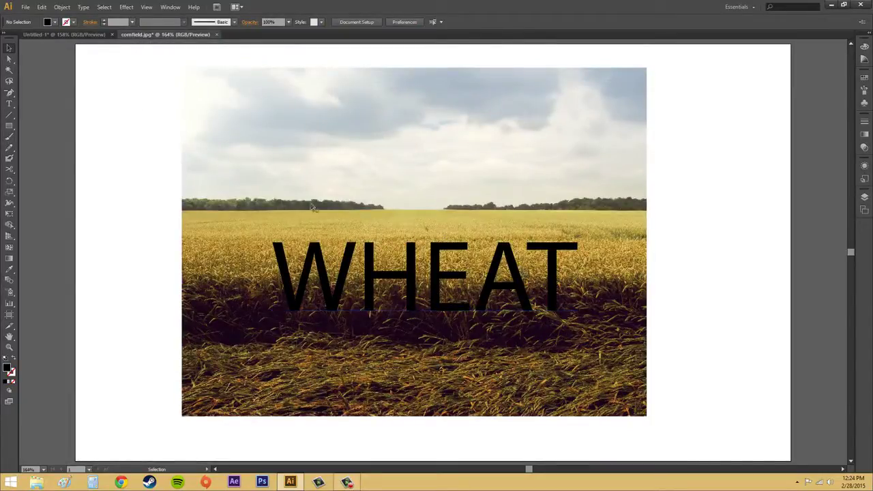
pyautogui.click(299, 172)
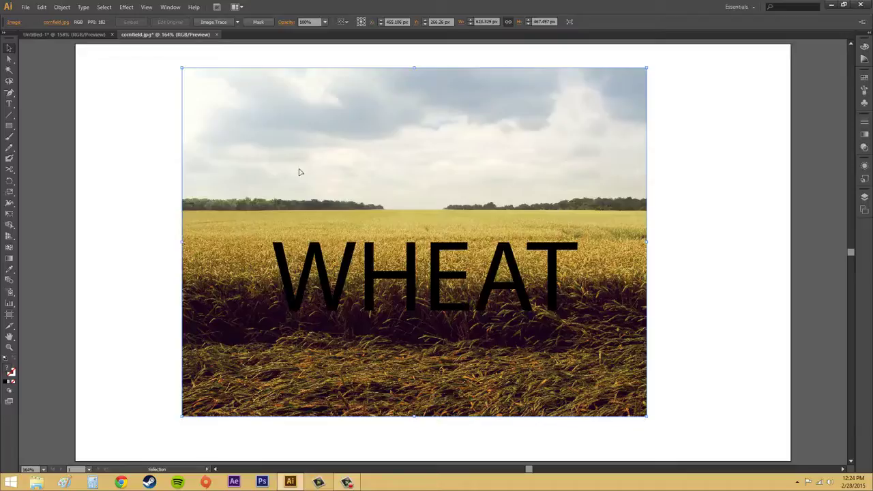
pyautogui.click(513, 275)
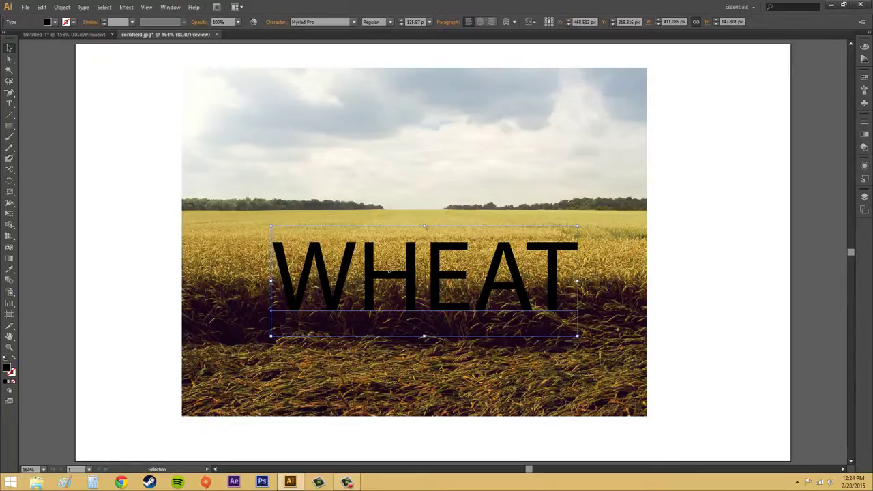
pyautogui.click(864, 196)
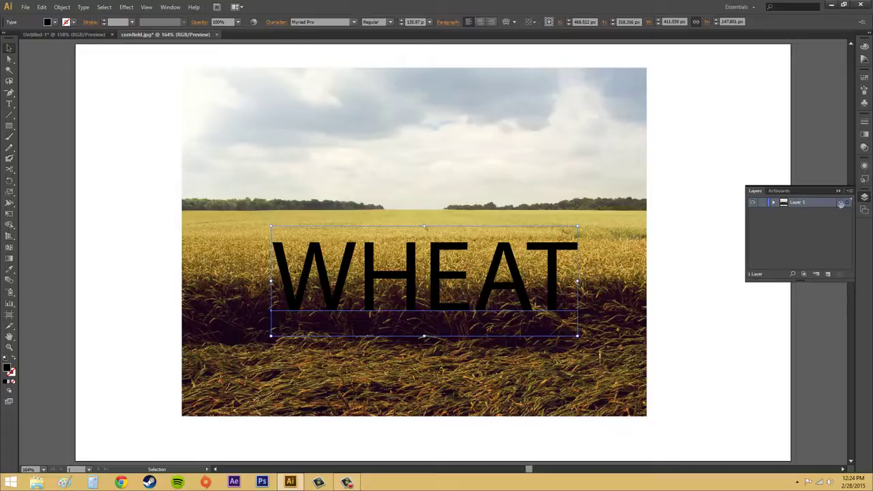
pyautogui.click(773, 202)
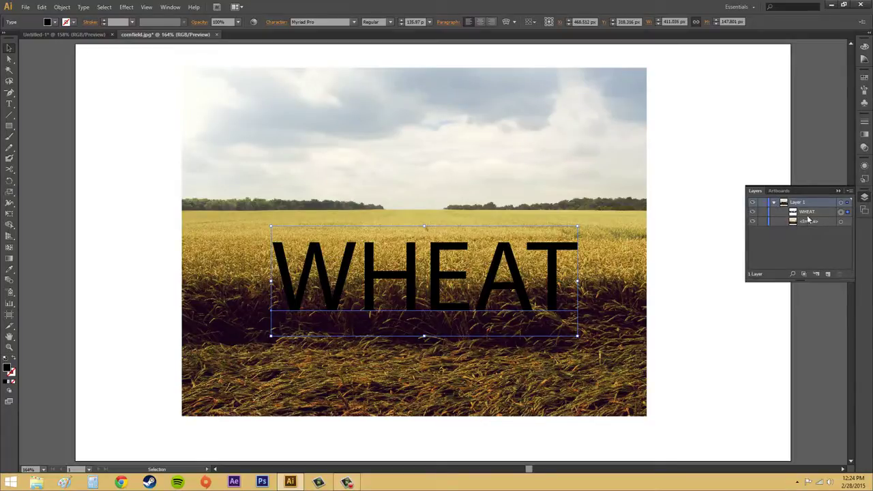
pyautogui.click(773, 203)
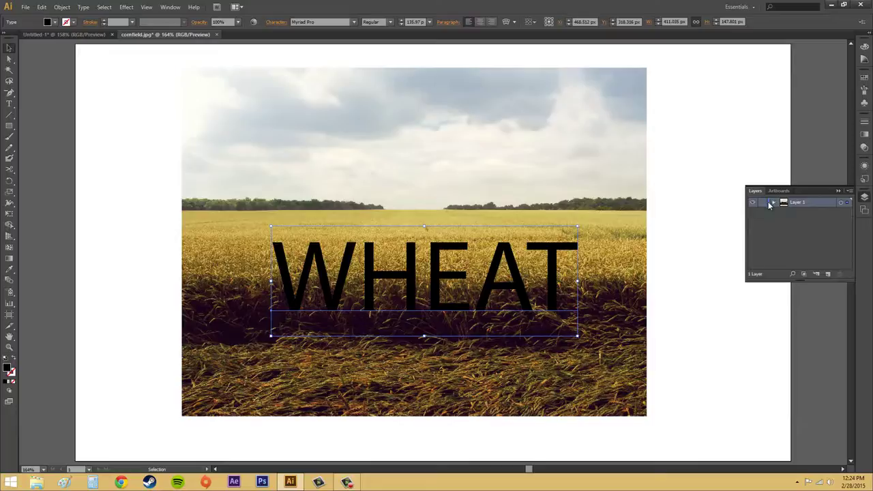
# Make a clipping mask from the WHEAT text and the wheat field photo, and close the layer list.
pyautogui.moveTo(139, 53); pyautogui.dragTo(685, 435)
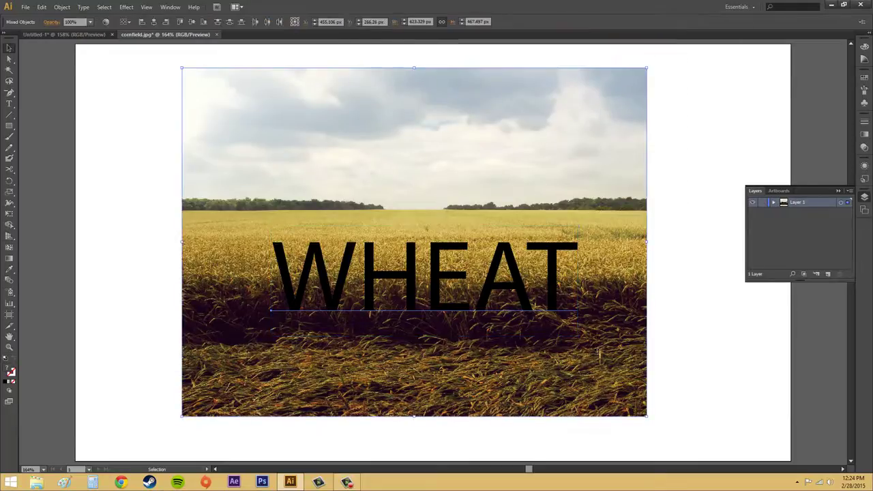
pyautogui.click(62, 6)
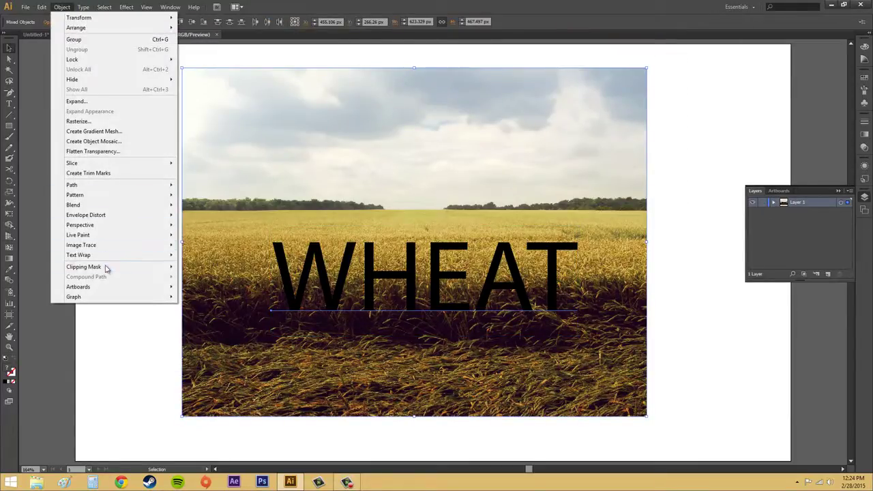
pyautogui.moveTo(107, 268)
pyautogui.click(207, 268)
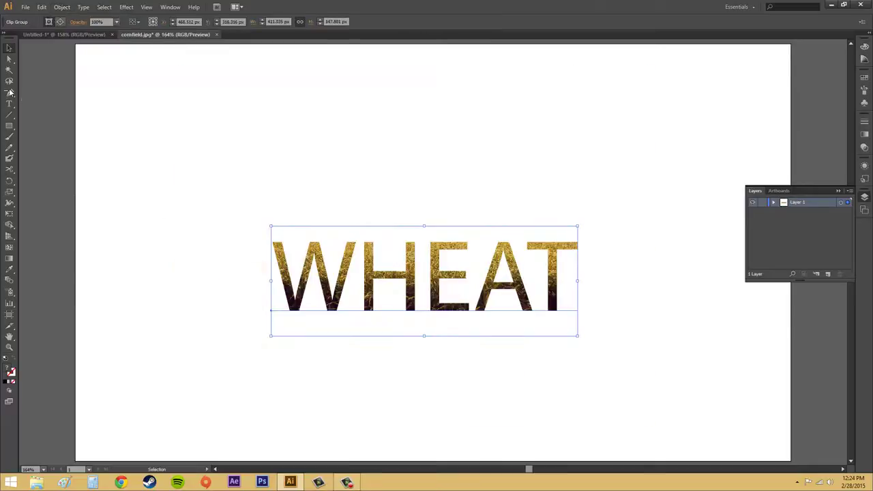
pyautogui.click(278, 113)
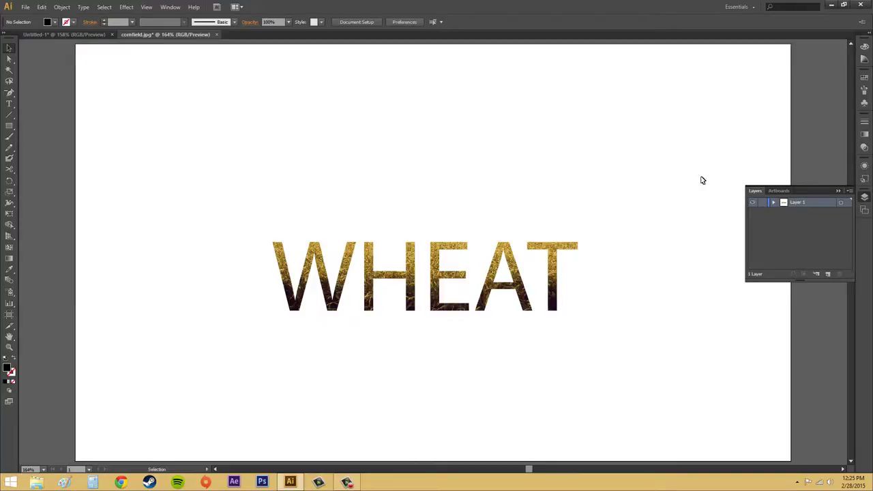
pyautogui.click(836, 192)
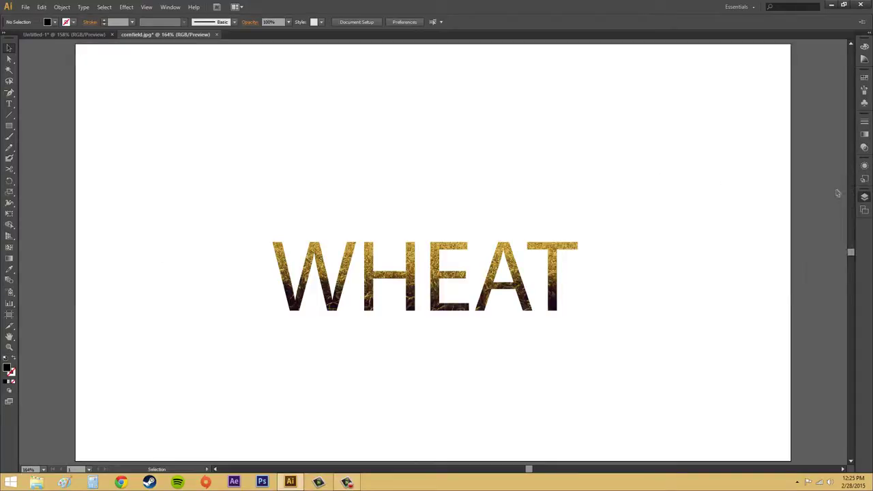
# Reposition the clipped WHEAT lettering on the artboard, leaving it slightly below the centre.
pyautogui.click(556, 269)
pyautogui.moveTo(553, 267); pyautogui.dragTo(574, 271)
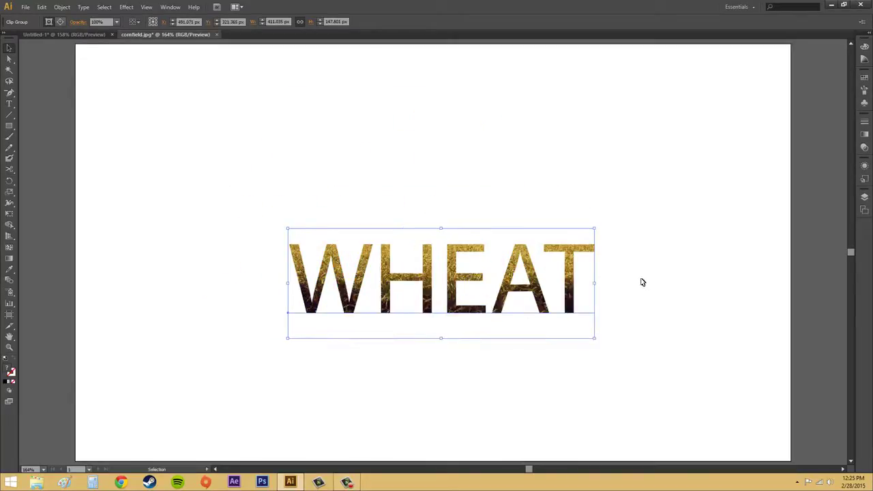
pyautogui.moveTo(423, 275); pyautogui.dragTo(413, 223)
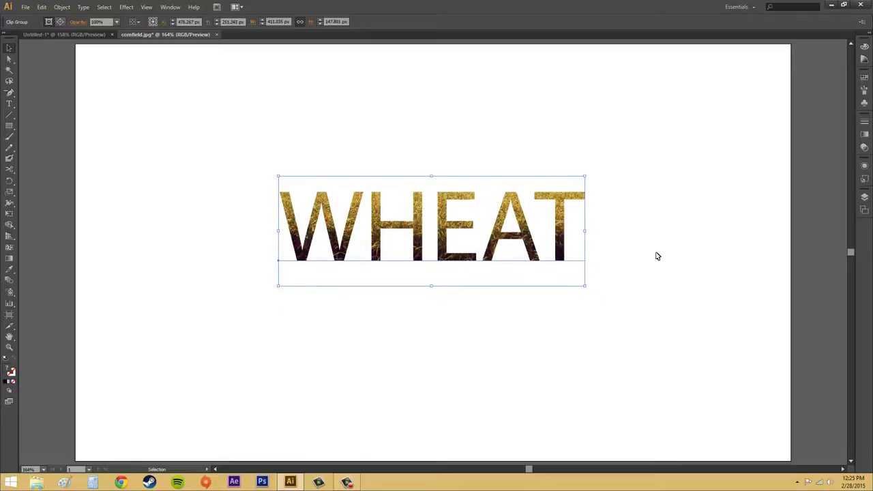
pyautogui.click(346, 482)
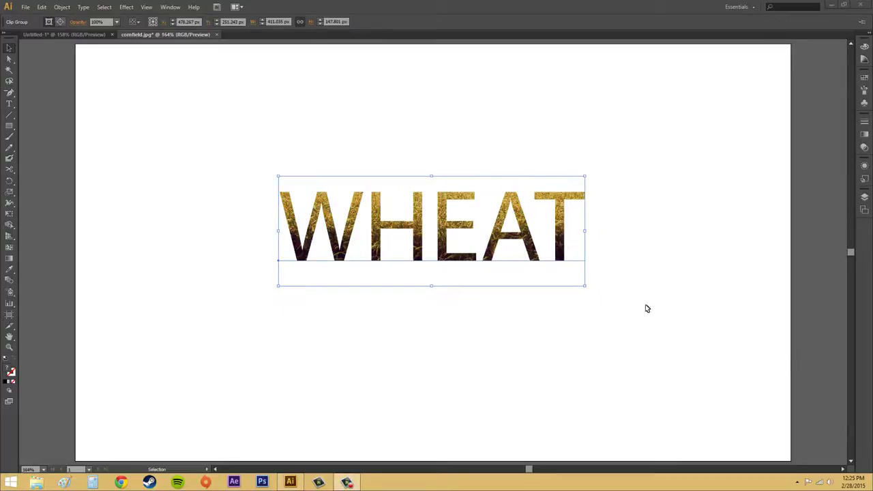
pyautogui.click(545, 230)
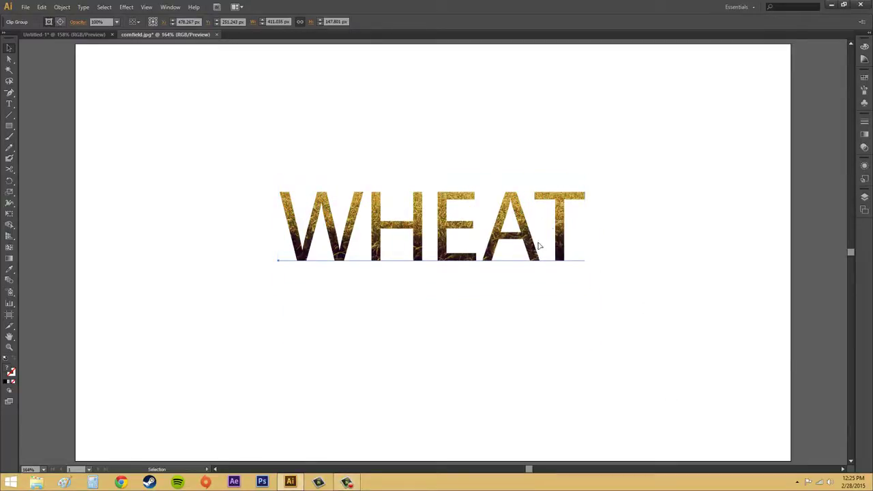
pyautogui.click(569, 230)
pyautogui.moveTo(555, 230); pyautogui.dragTo(544, 273)
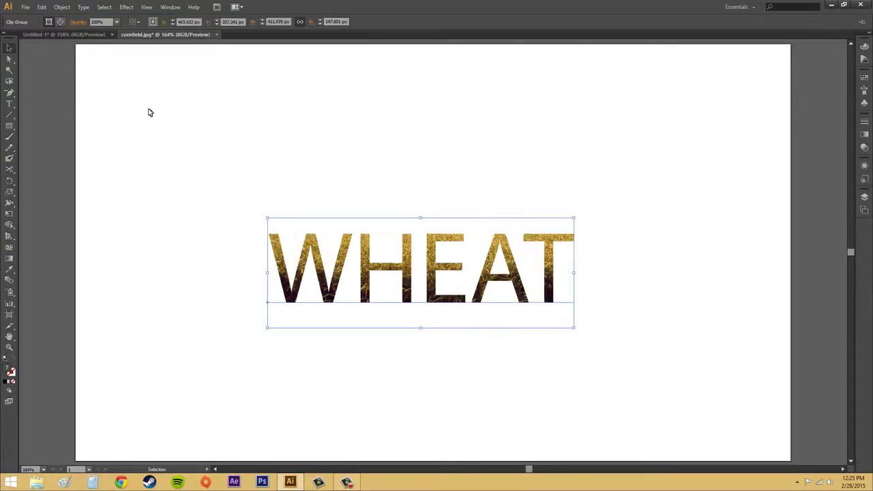
# Release the clipping mask on the WHEAT lettering and deselect the separated text and photo.
pyautogui.click(62, 7)
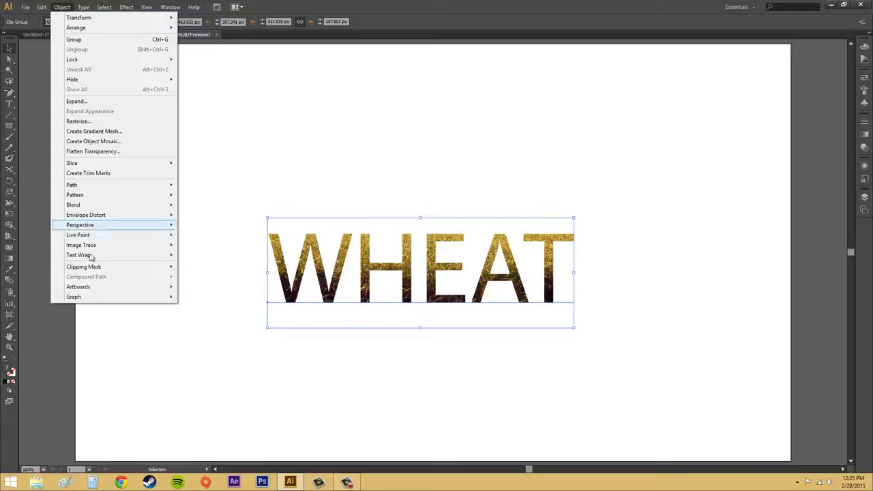
pyautogui.moveTo(93, 269)
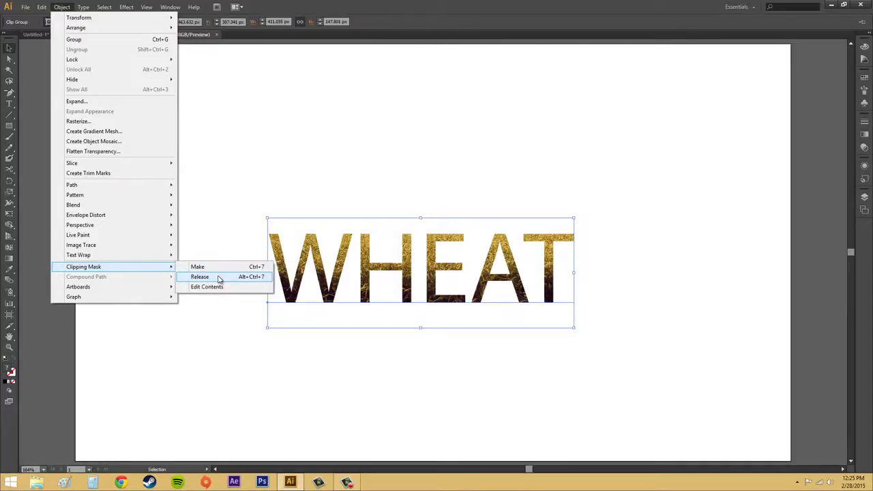
pyautogui.click(219, 277)
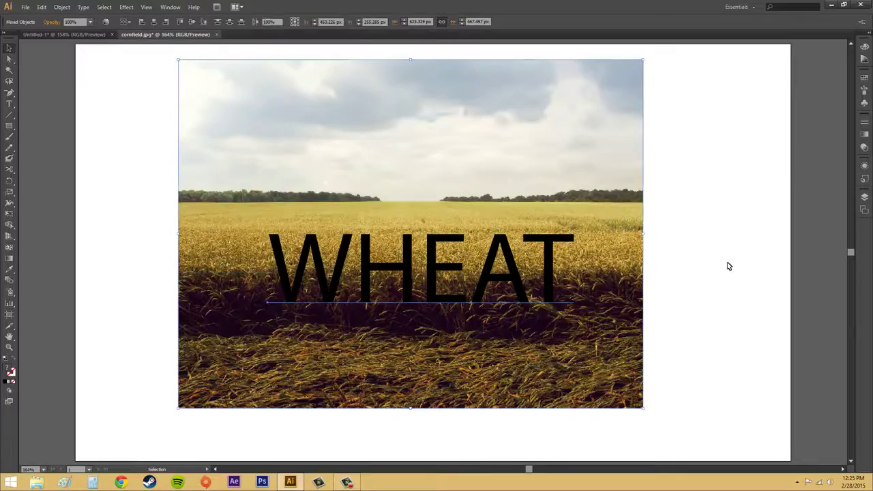
pyautogui.click(721, 274)
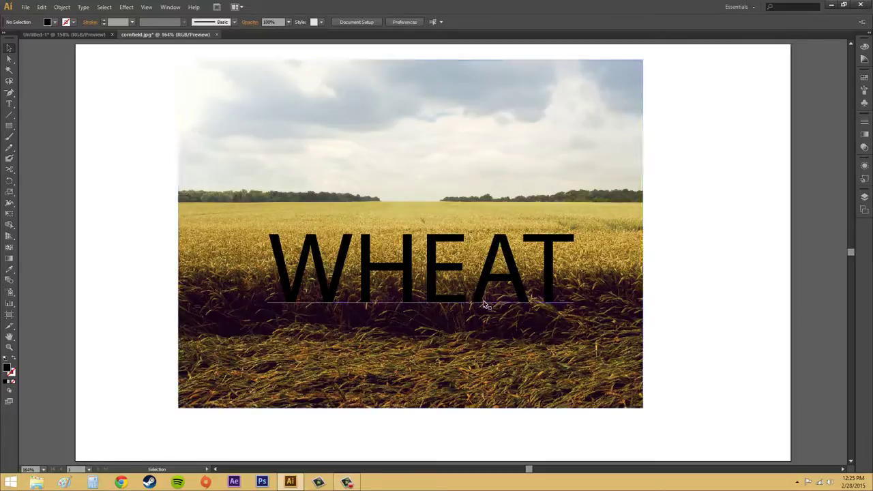
# Move the WHEAT text up over the brighter part of the field and make a clipping mask from it and the photo.
pyautogui.moveTo(520, 278); pyautogui.dragTo(507, 258)
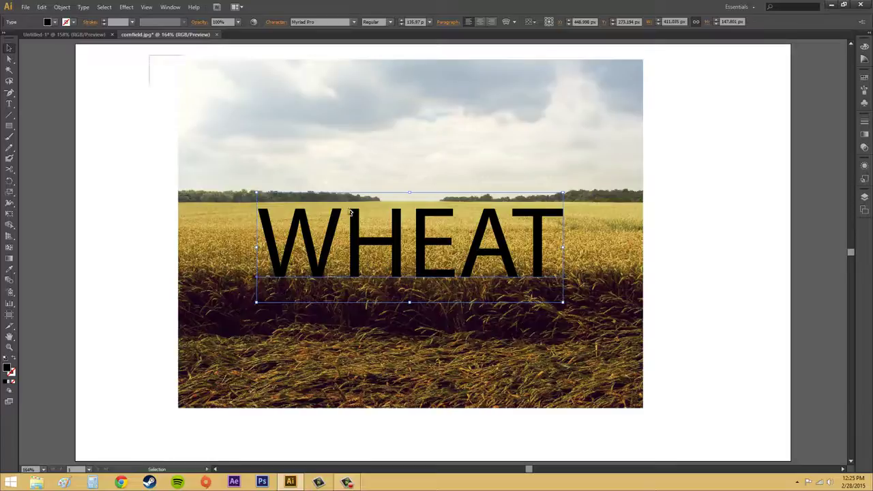
pyautogui.scroll(-2, 437, 273)
pyautogui.scroll(-1, 682, 357)
pyautogui.hotkey('ctrl', 'a')
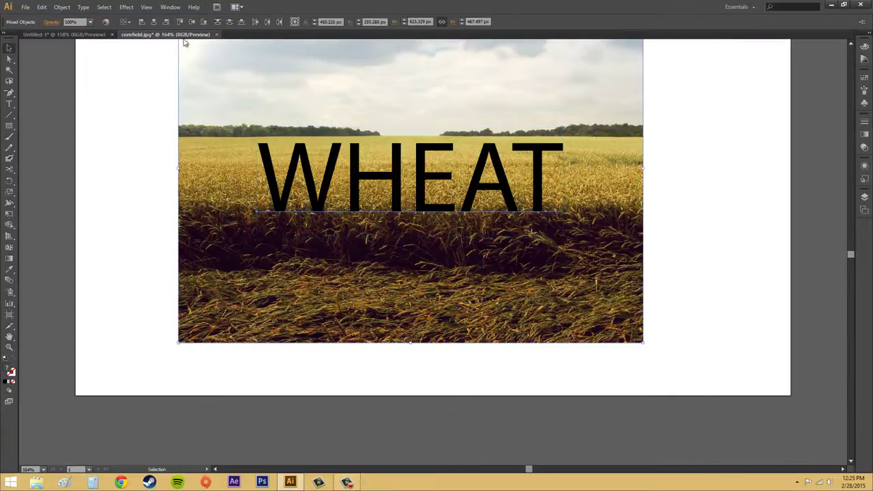
pyautogui.click(62, 7)
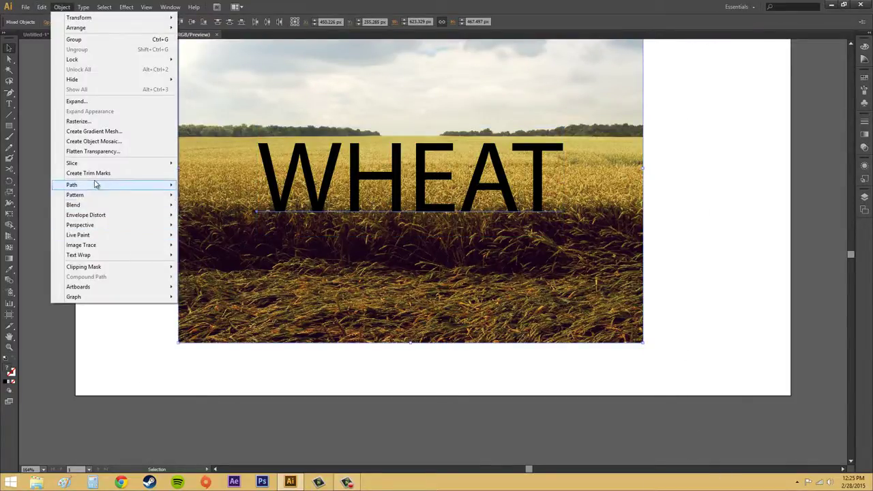
pyautogui.moveTo(98, 268)
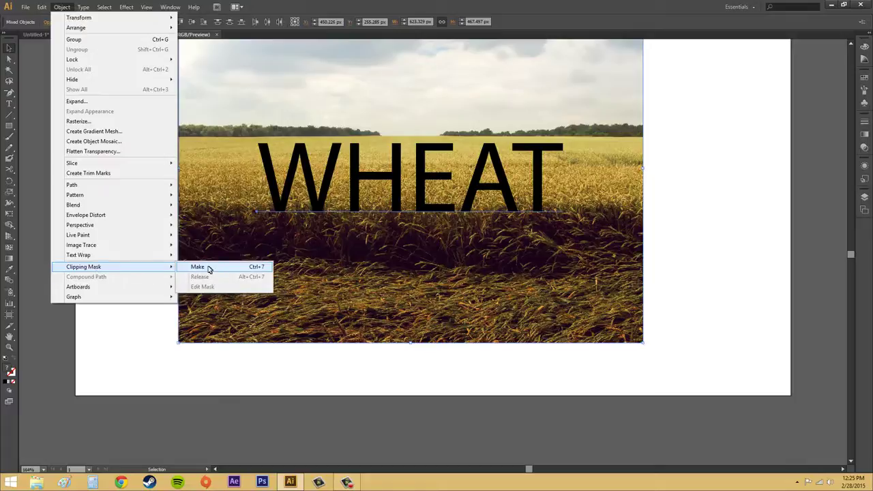
pyautogui.click(209, 268)
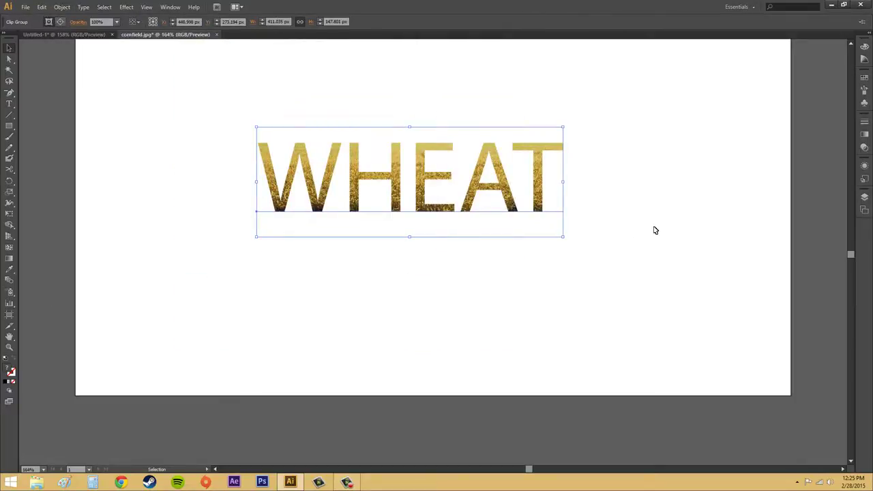
pyautogui.press('z')
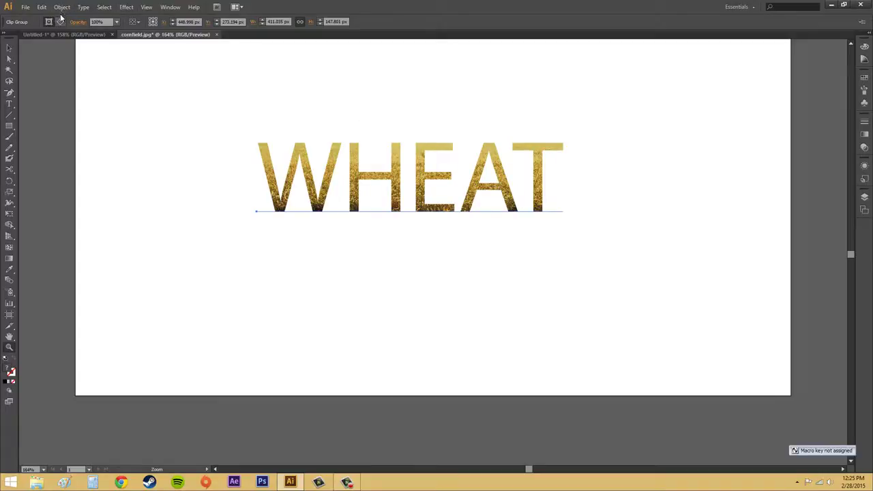
# Release the clipping mask on the WHEAT lettering again and deselect the separated text and photo.
pyautogui.moveTo(125, 45); pyautogui.dragTo(558, 268)
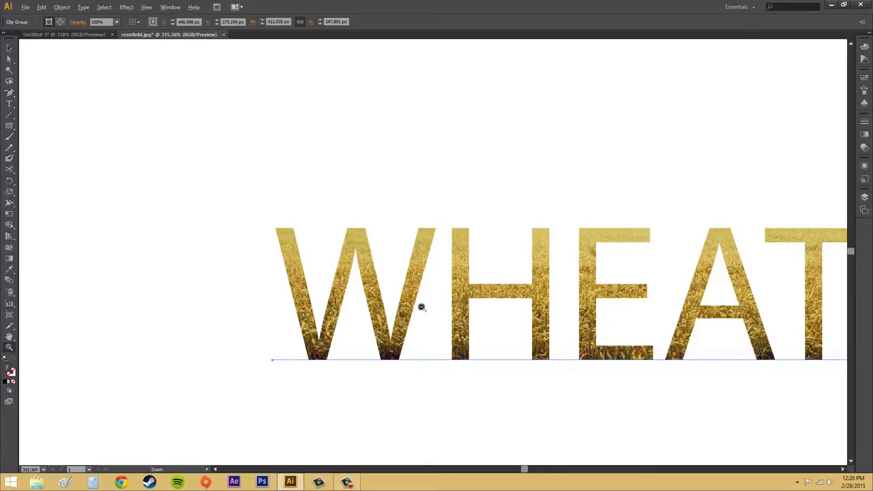
pyautogui.keyDown('alt'); pyautogui.click(466, 305); pyautogui.keyUp('alt')
pyautogui.keyDown('alt'); pyautogui.click(526, 296); pyautogui.keyUp('alt')
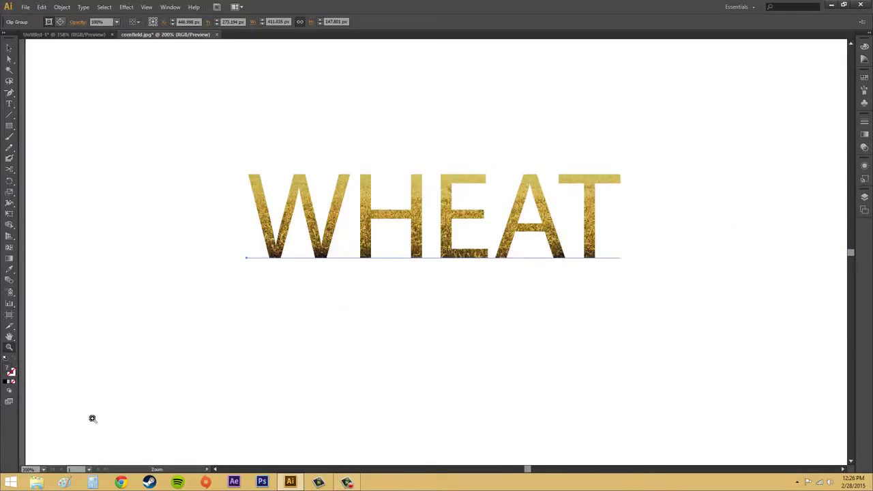
pyautogui.click(43, 469)
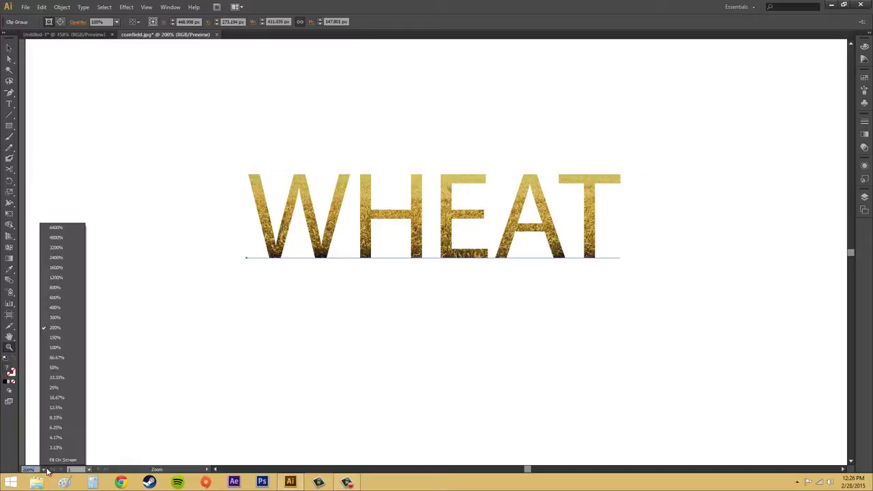
pyautogui.click(52, 459)
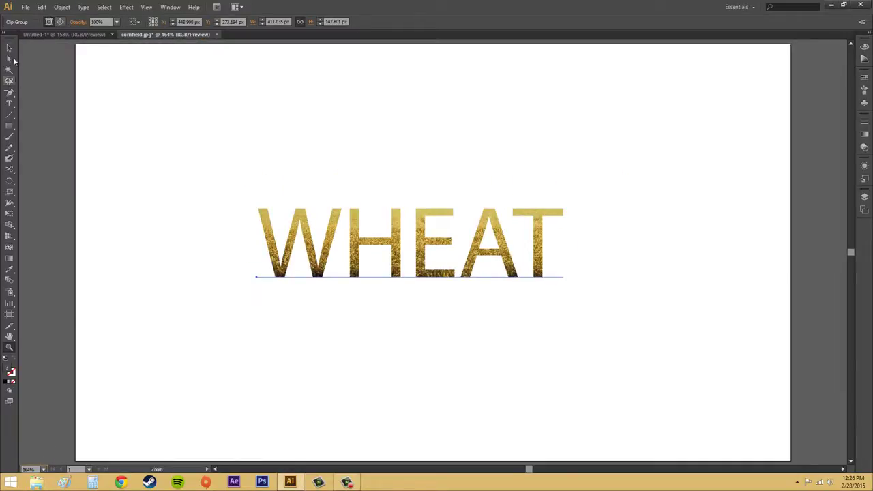
pyautogui.click(9, 48)
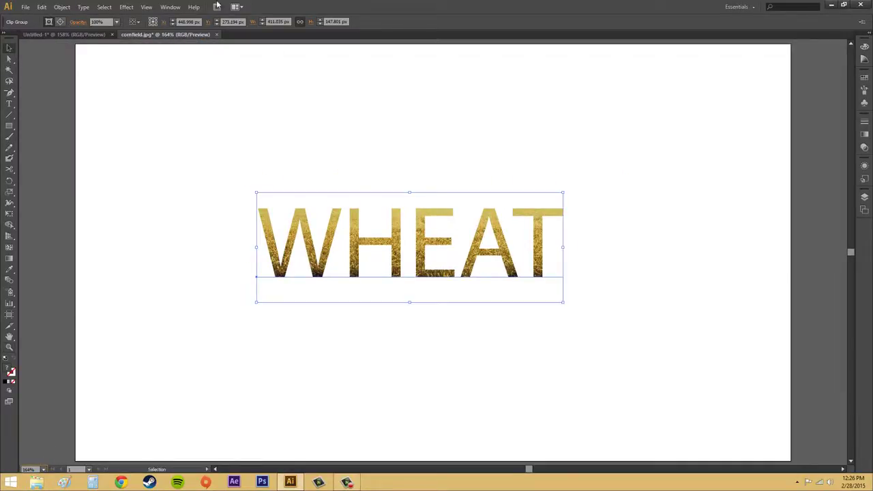
pyautogui.click(62, 6)
pyautogui.moveTo(169, 269)
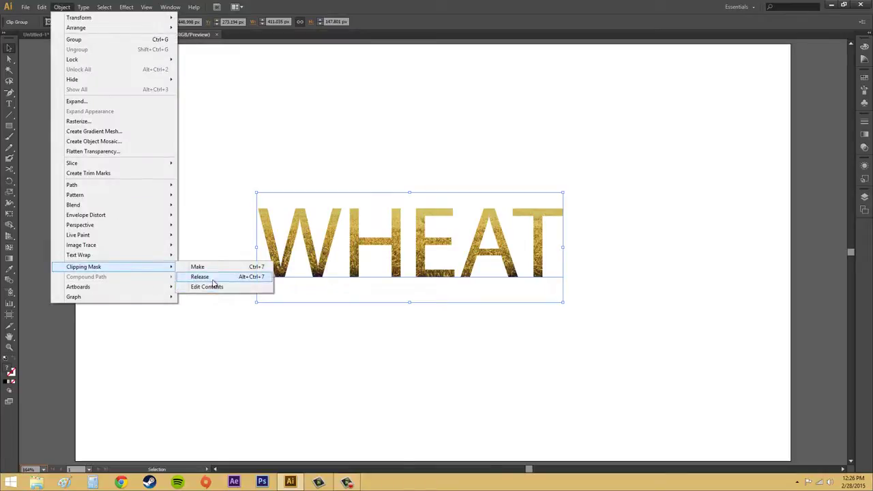
pyautogui.click(200, 276)
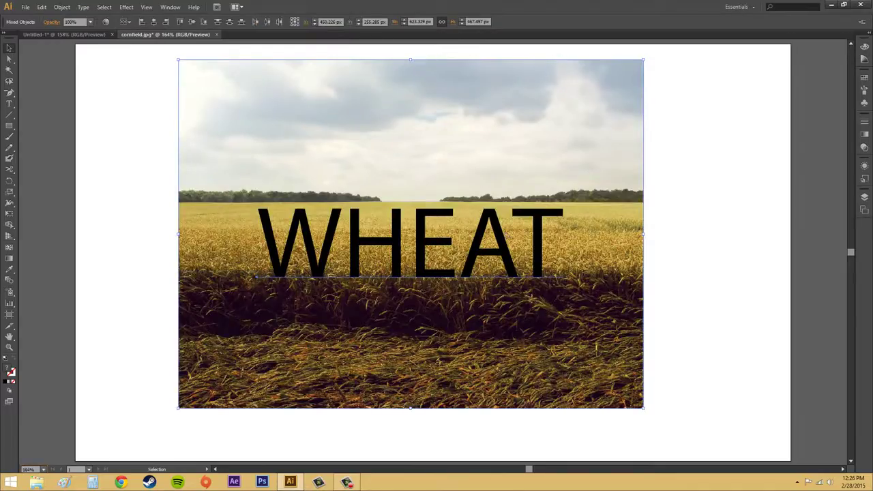
pyautogui.click(748, 260)
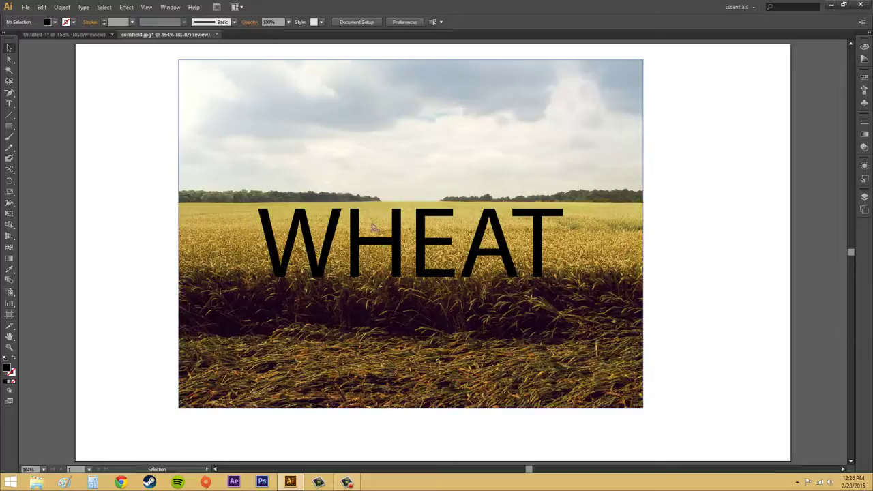
# Set the opacity of the WHEAT text to 30% and deselect it.
pyautogui.click(421, 216)
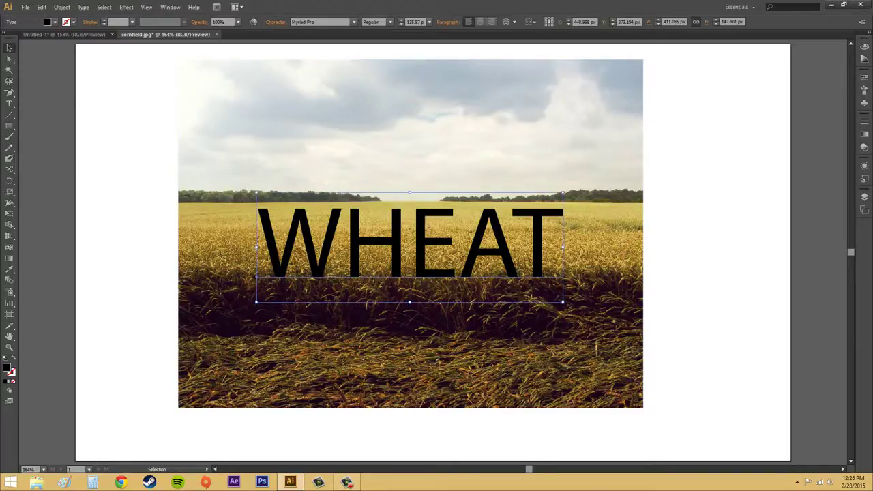
pyautogui.click(238, 22)
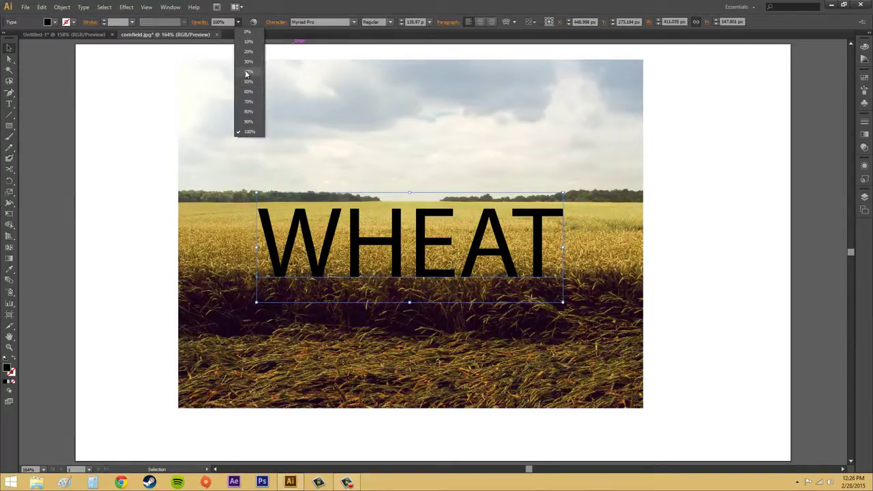
pyautogui.click(250, 63)
pyautogui.click(711, 234)
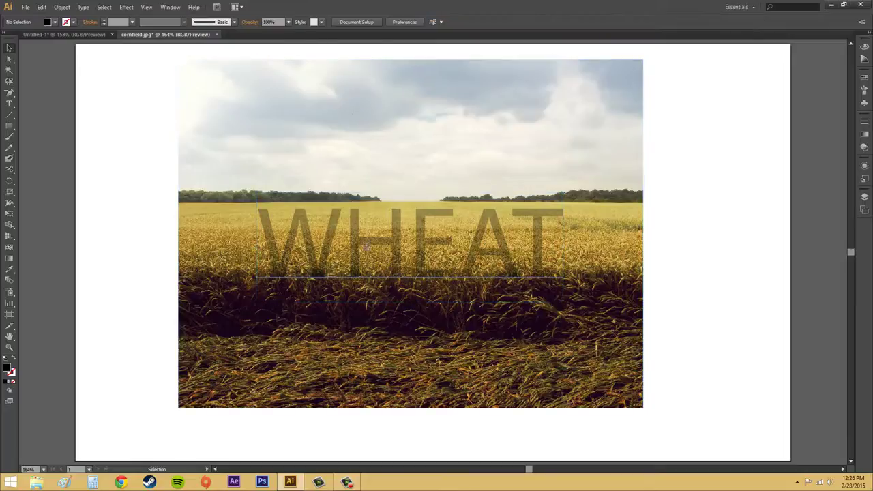
# Make a clipping mask from the semi-transparent WHEAT text and the field photo, and deselect the result.
pyautogui.click(280, 259)
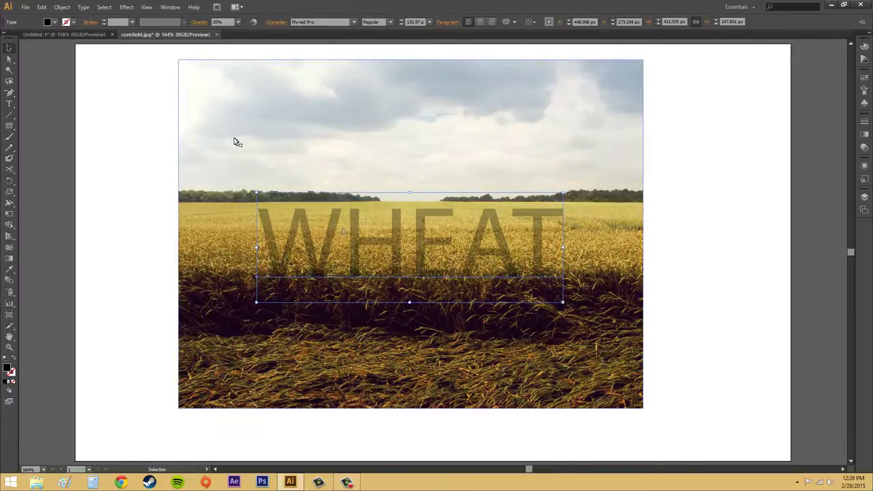
pyautogui.keyDown('shift'); pyautogui.click(250, 166); pyautogui.keyUp('shift')
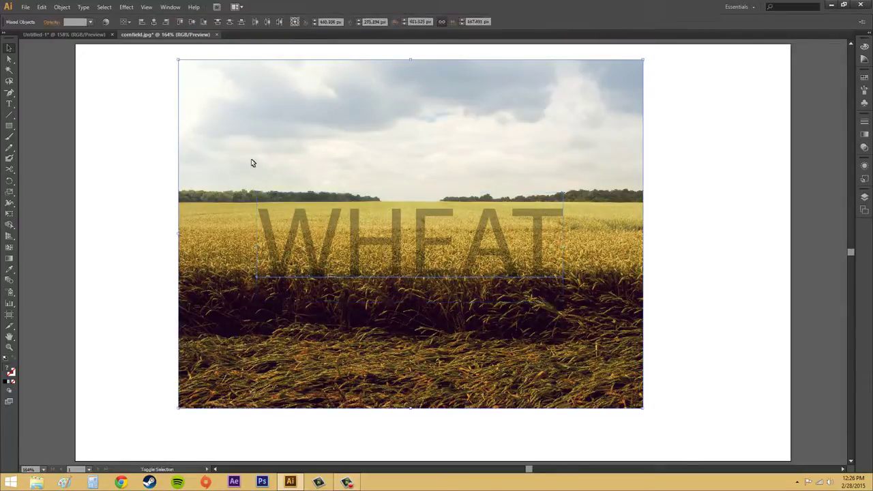
pyautogui.click(61, 7)
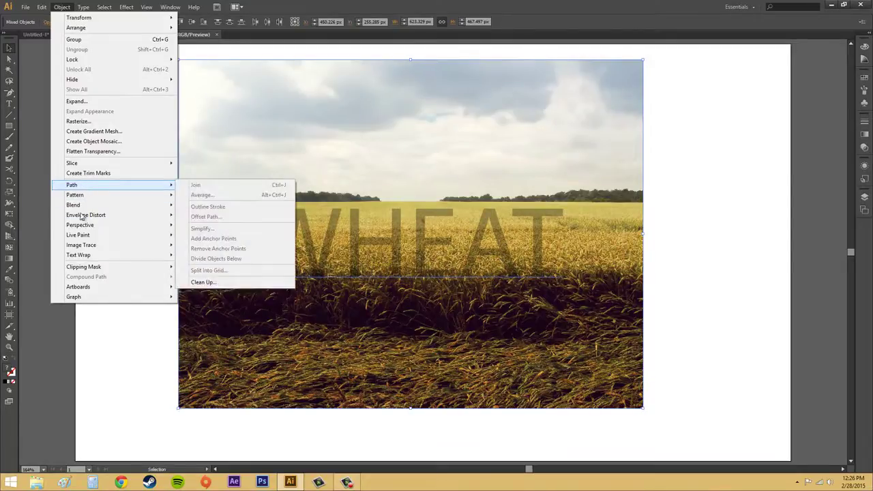
pyautogui.moveTo(93, 267)
pyautogui.click(193, 267)
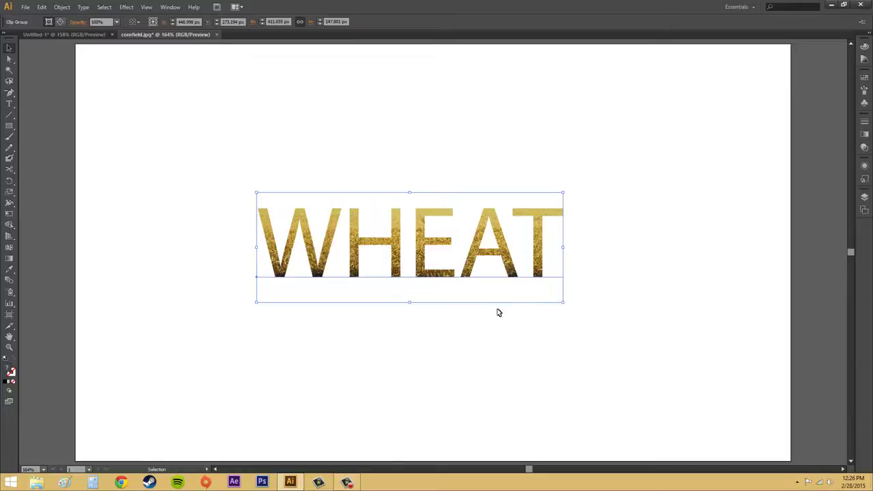
pyautogui.click(573, 351)
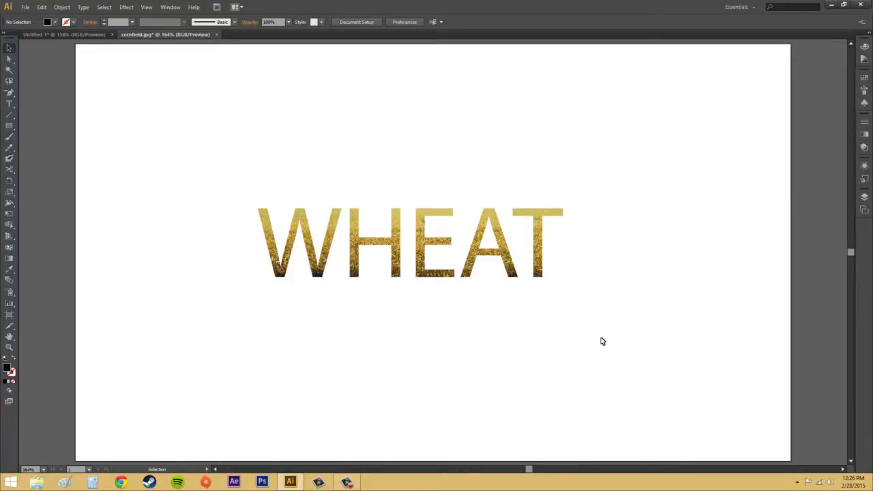
# Select the clipped lettering and examine which objects its clip group holds in the layer list.
pyautogui.click(428, 247)
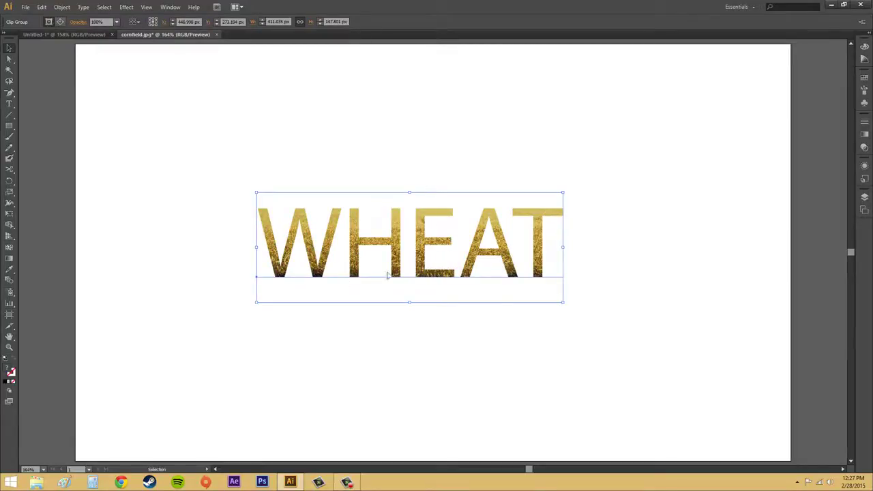
pyautogui.click(863, 197)
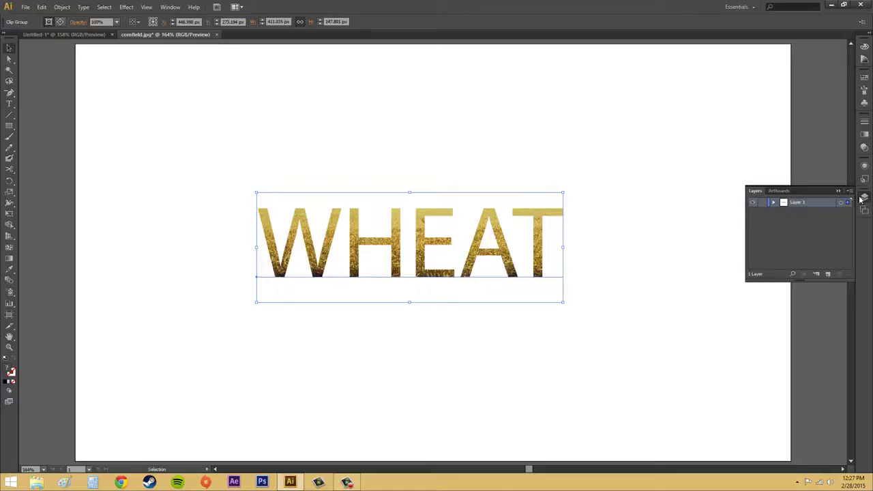
pyautogui.click(773, 204)
pyautogui.click(773, 204)
pyautogui.click(774, 203)
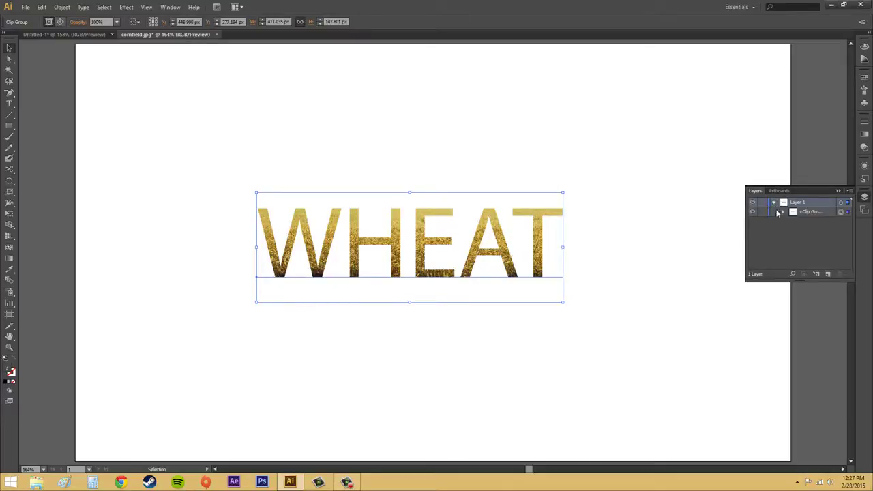
pyautogui.click(783, 212)
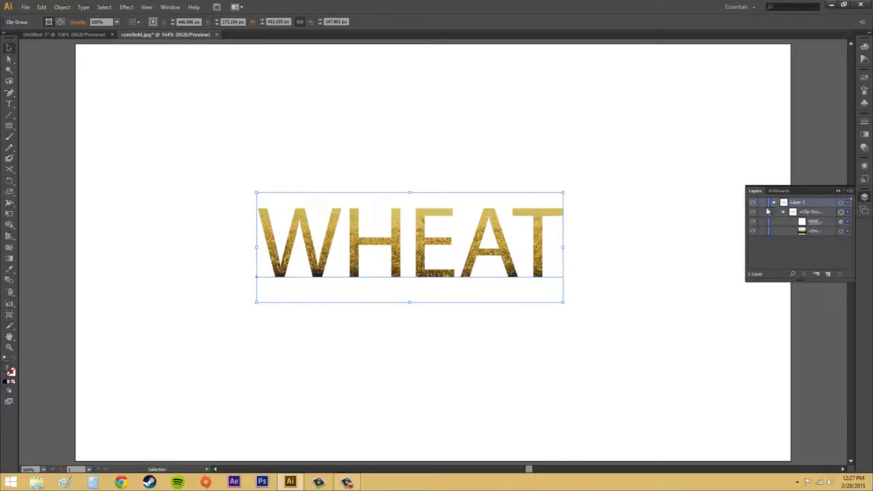
pyautogui.click(783, 213)
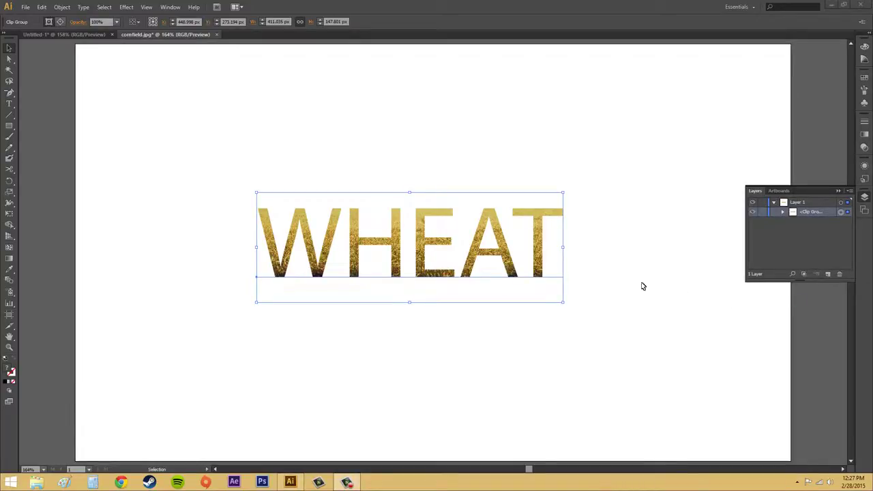
# Switch the WHEAT clip group to editing its contents.
pyautogui.click(63, 7)
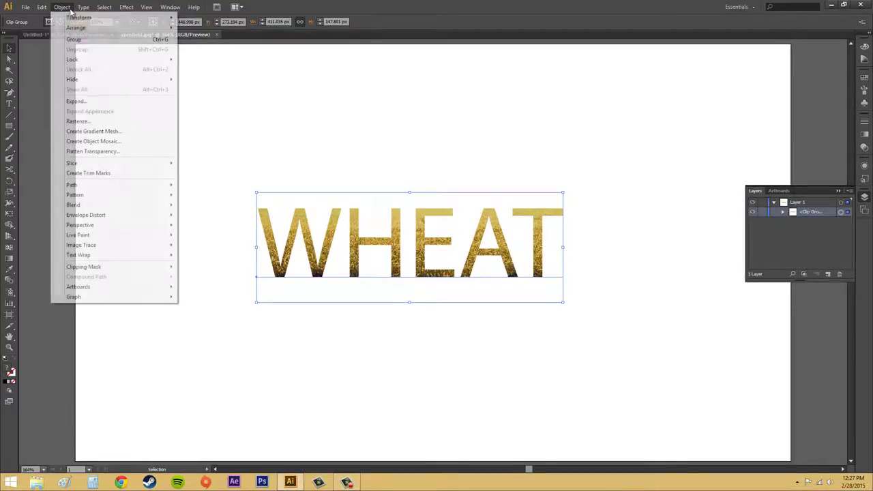
pyautogui.moveTo(163, 270)
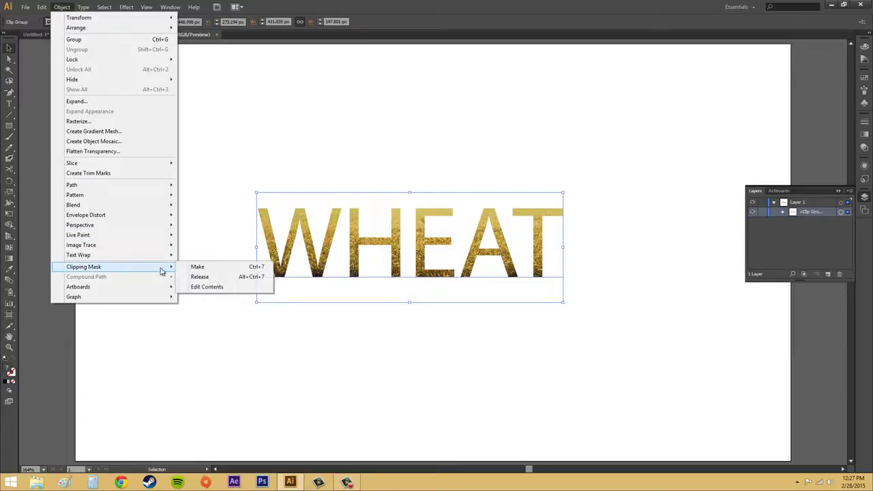
pyautogui.click(245, 287)
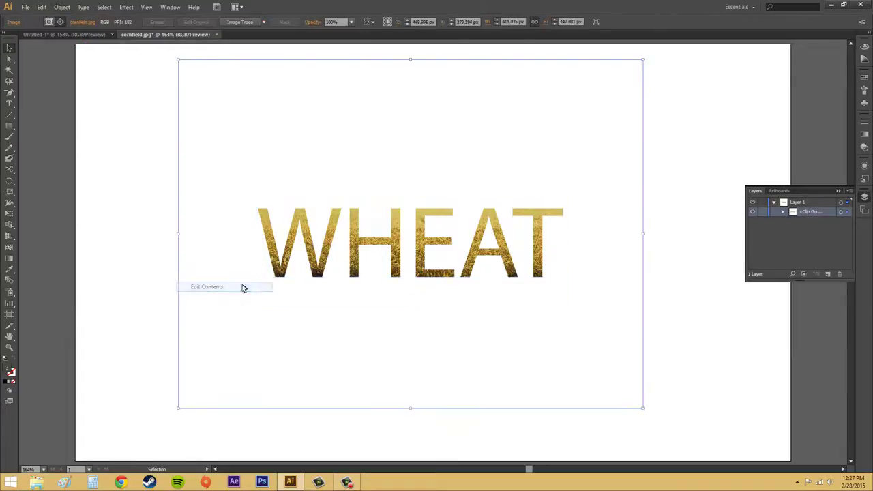
# Directly select the WHEAT text inside the clip group and shift it over the fixed photo, leaving it near the artboard's centre over the golden wheat.
pyautogui.click(7, 63)
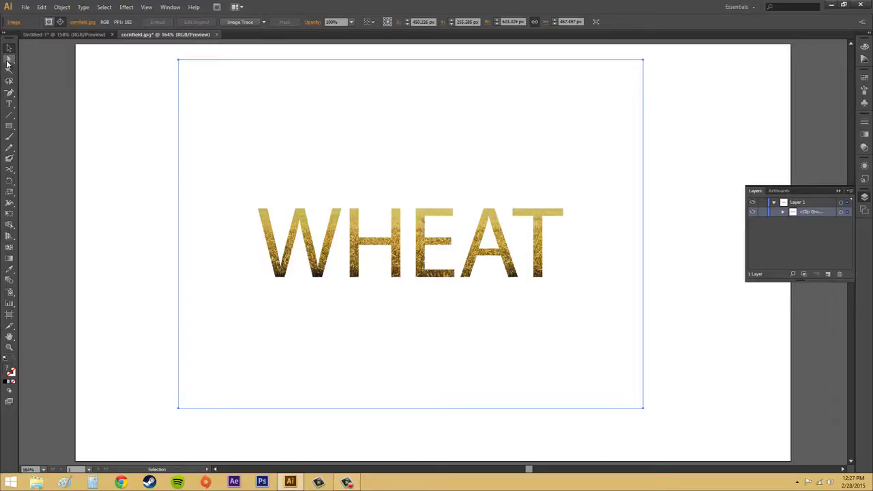
pyautogui.click(360, 251)
pyautogui.moveTo(356, 246); pyautogui.dragTo(349, 282)
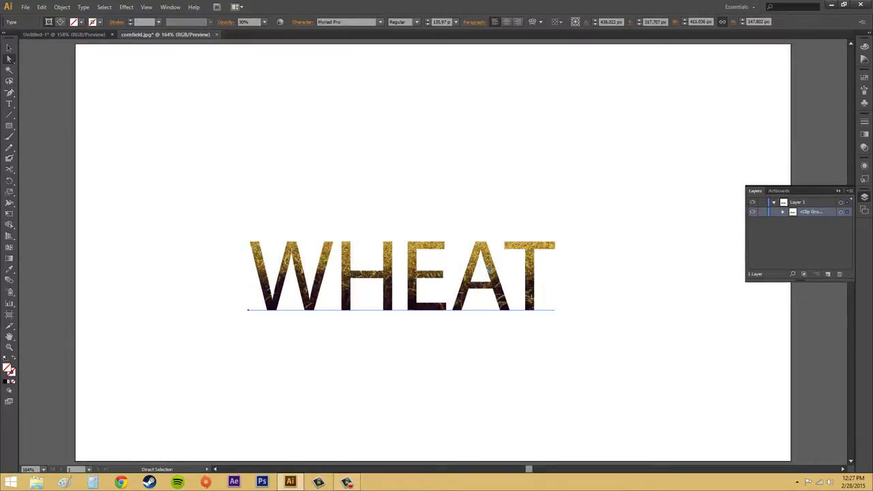
pyautogui.moveTo(491, 270); pyautogui.dragTo(519, 244)
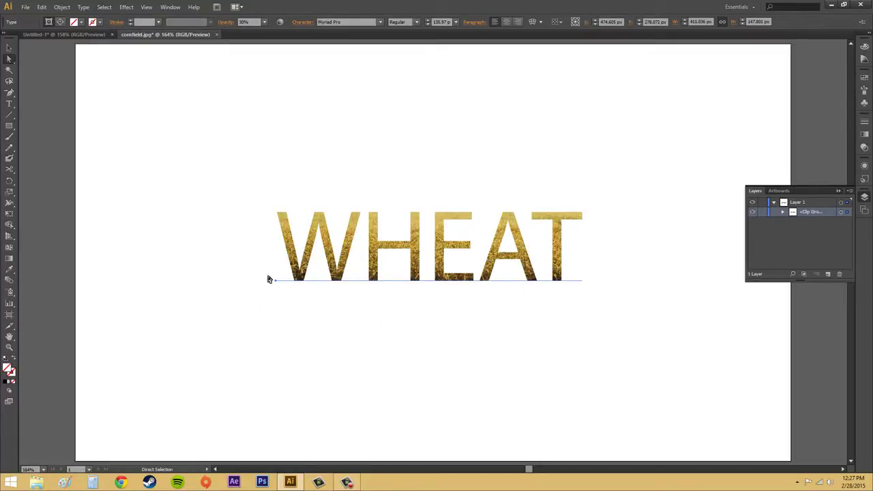
pyautogui.moveTo(274, 280)
pyautogui.mouseDown()
pyautogui.moveTo(280, 295)
pyautogui.moveTo(275, 265)
pyautogui.mouseUp()
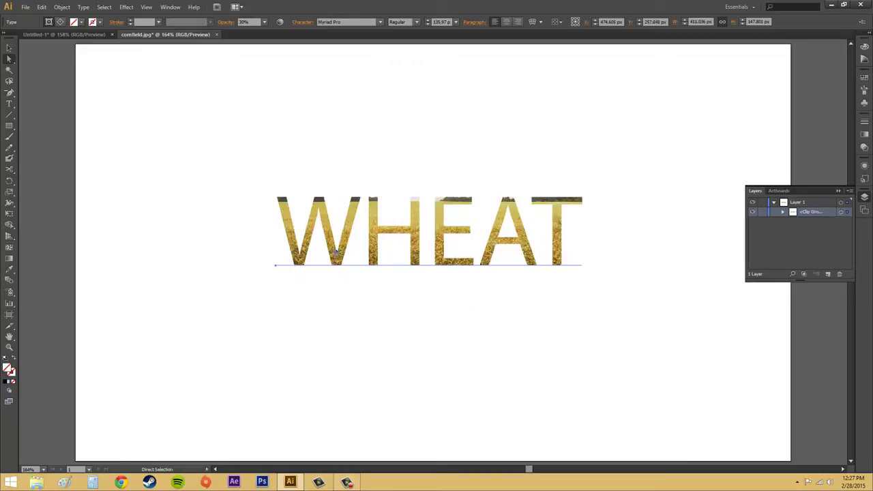
pyautogui.moveTo(332, 255); pyautogui.dragTo(352, 255)
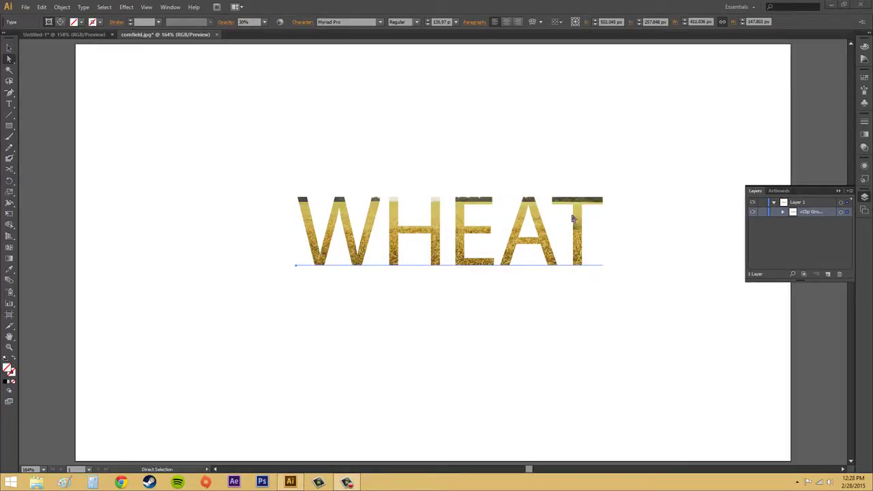
pyautogui.moveTo(572, 214); pyautogui.dragTo(540, 241)
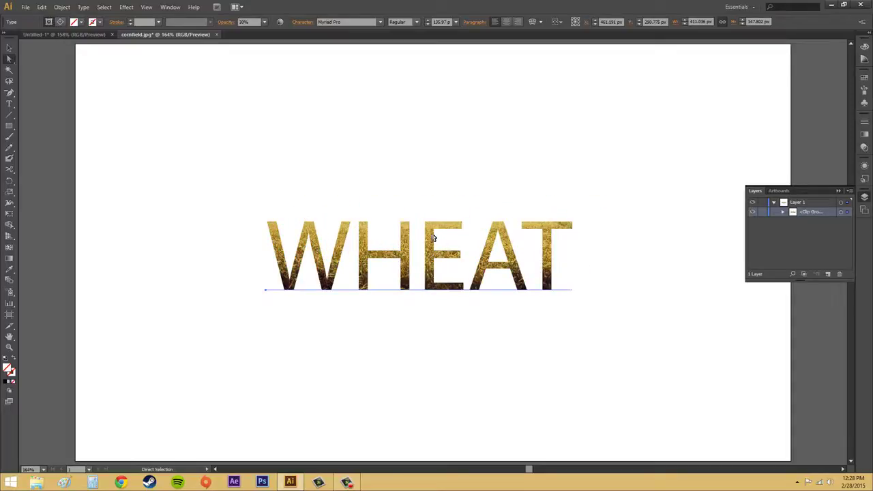
pyautogui.moveTo(441, 236); pyautogui.dragTo(433, 232)
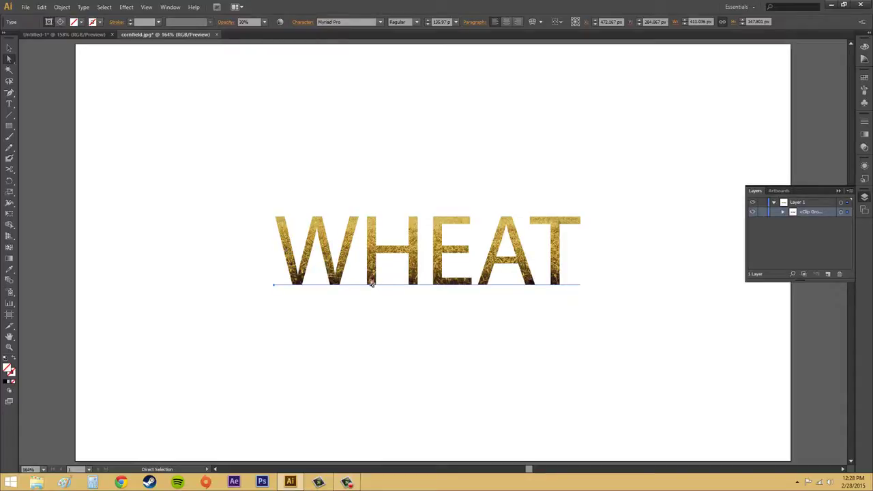
# Load the Baroque swatch library and apply its dark, nearly black swatch to the WHEAT text.
pyautogui.click(95, 22)
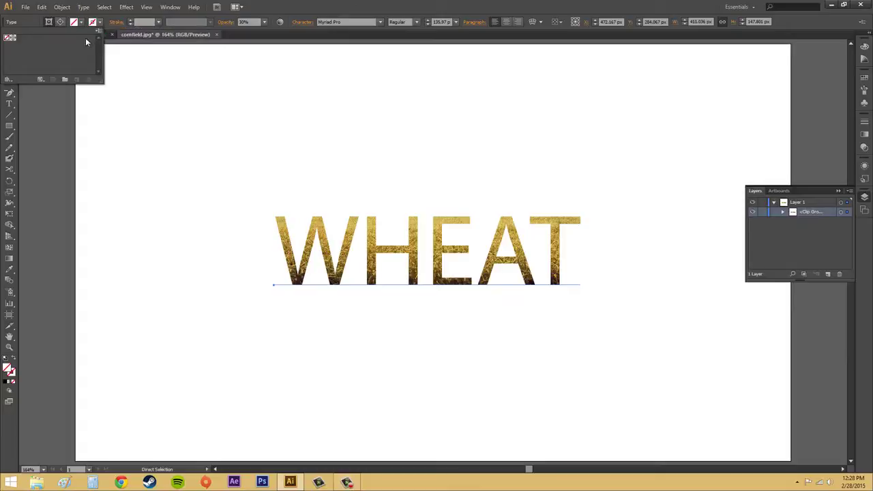
pyautogui.click(9, 79)
pyautogui.moveTo(34, 104)
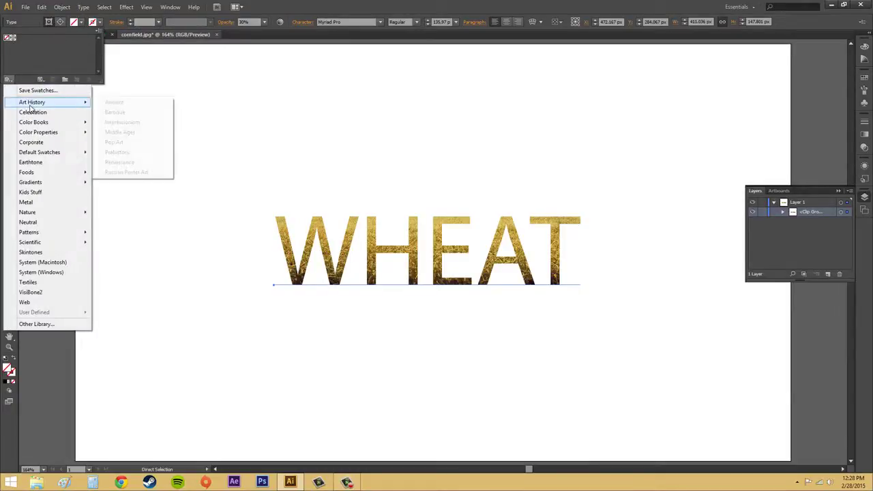
pyautogui.click(124, 113)
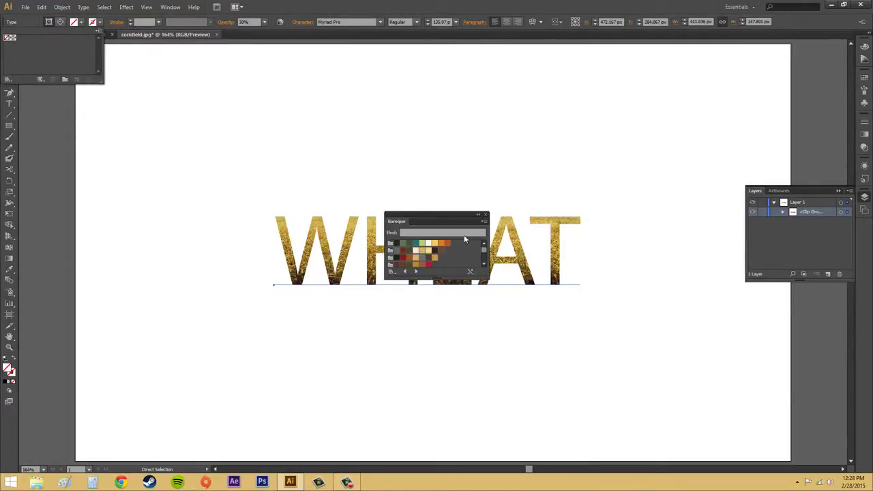
pyautogui.click(436, 251)
pyautogui.click(435, 251)
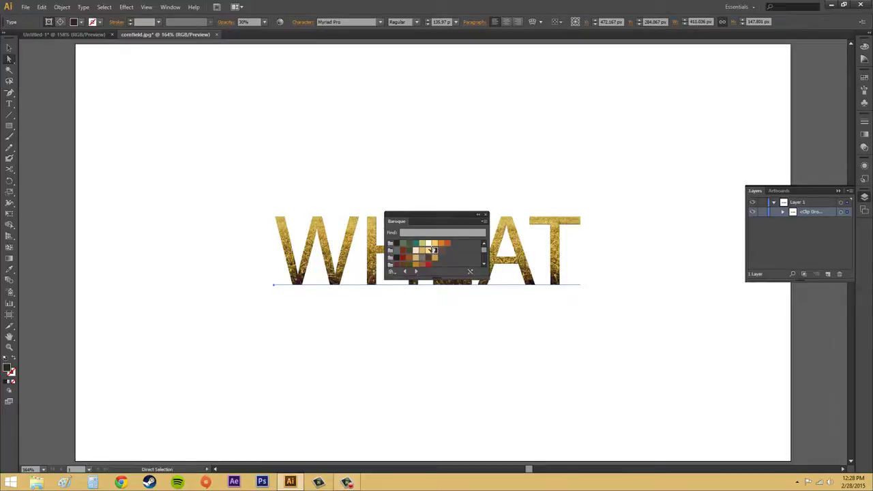
# Swap the dark colour from fill to a 1 pt stroke outlining the lettering, deselect it and close the Baroque library.
pyautogui.click(101, 23)
pyautogui.click(100, 23)
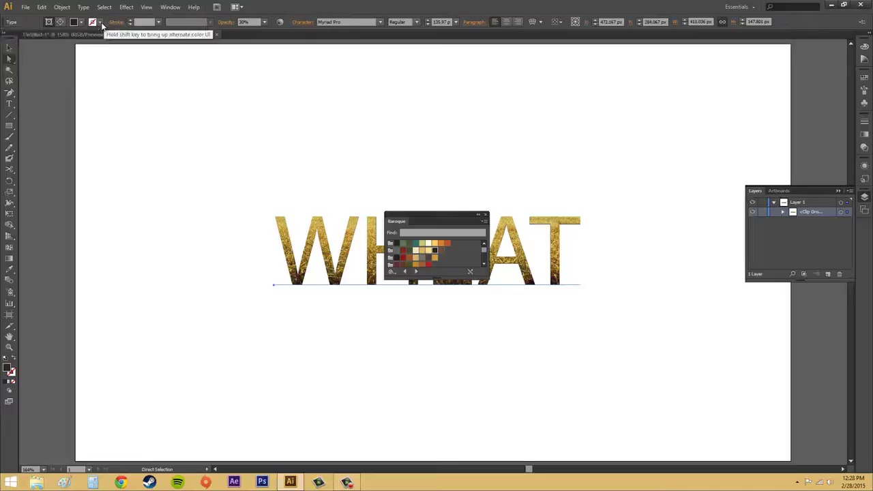
pyautogui.click(101, 24)
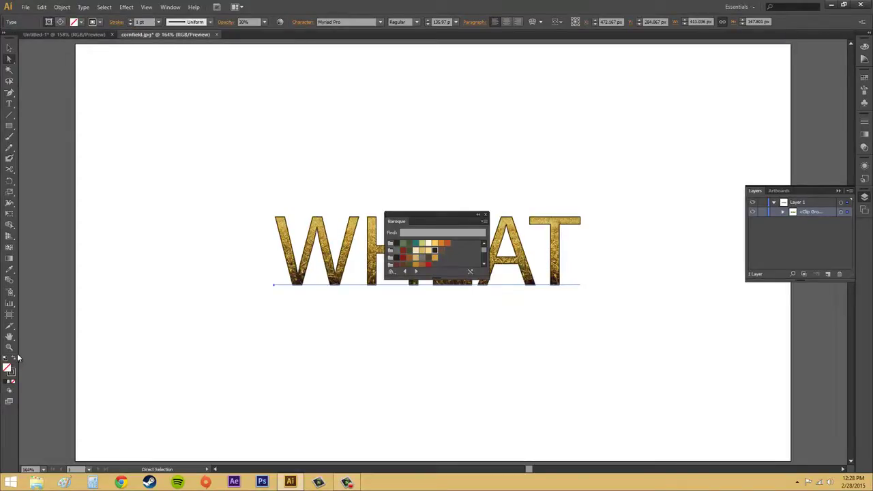
pyautogui.click(481, 203)
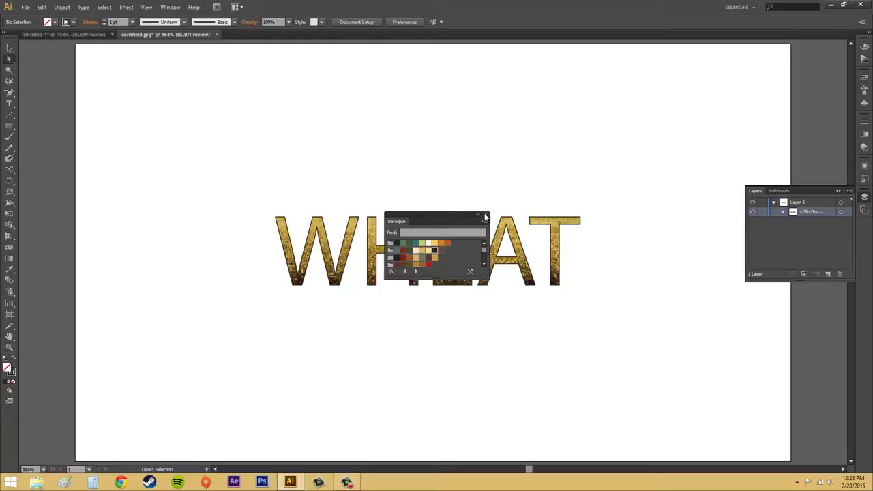
pyautogui.click(485, 215)
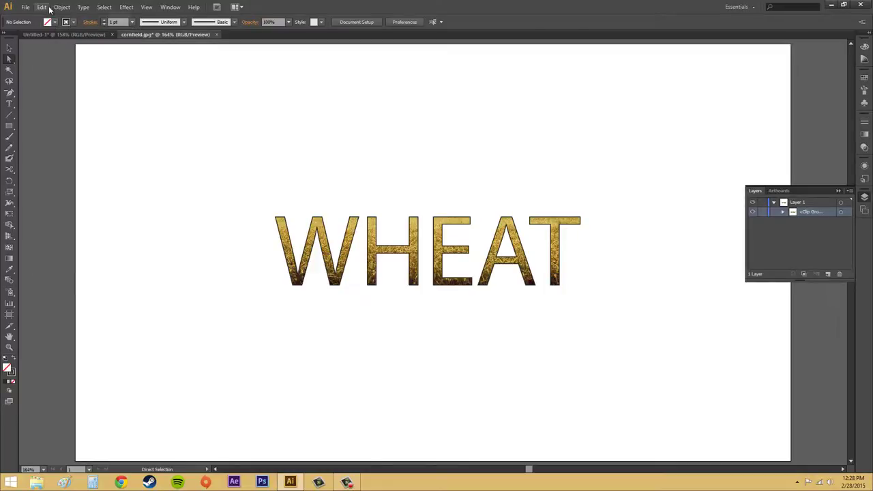
pyautogui.hotkey('ctrl', 'z')
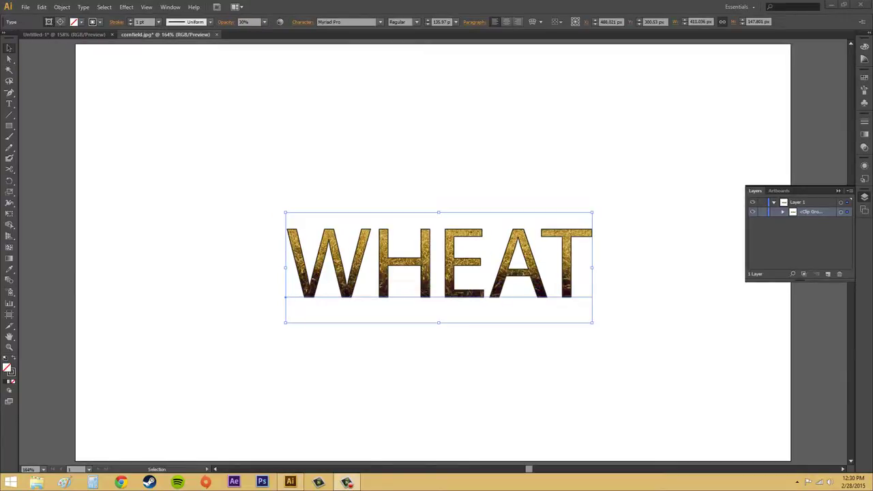